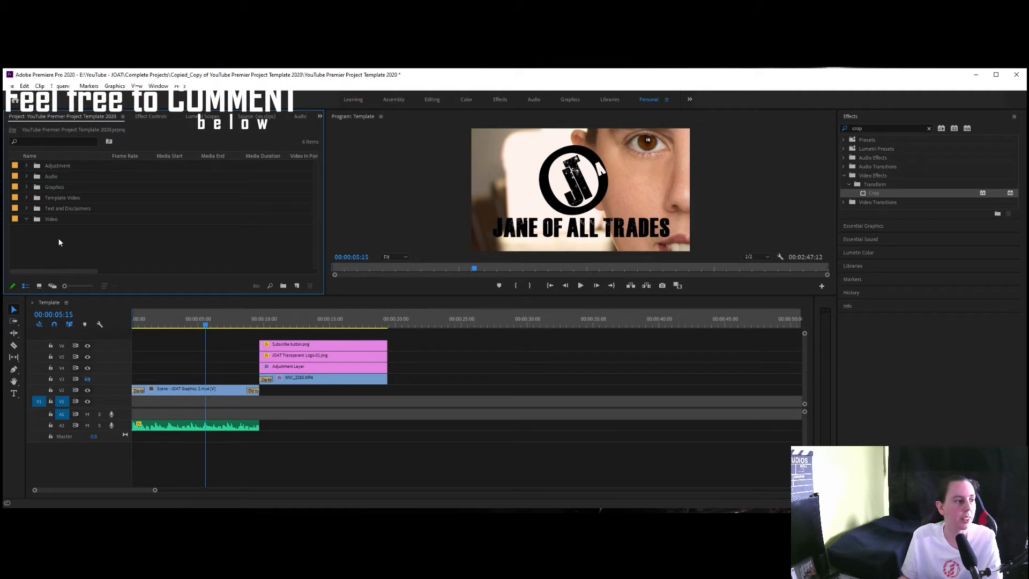
Step: Place the Leave Comment title on track V5 over the intro, reduced to 82 scale and positioned near the top edge of the video frame
click(26, 209)
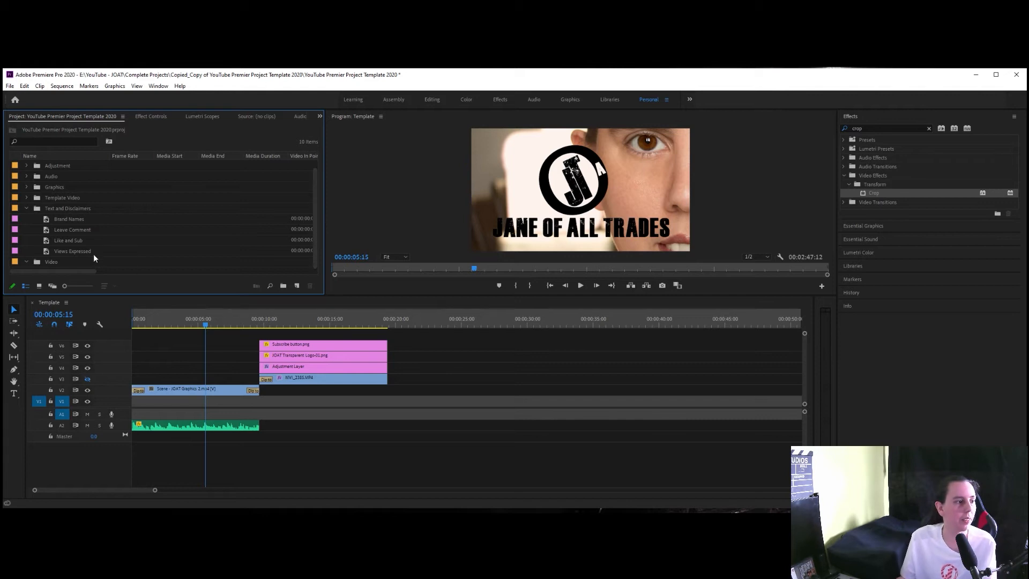
drag(77, 234, 191, 355)
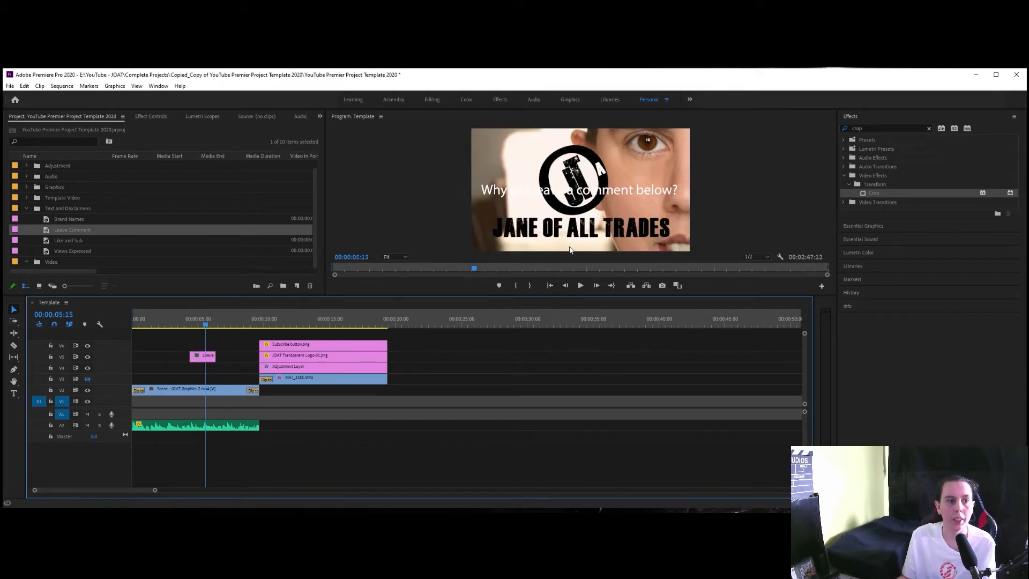
click(156, 118)
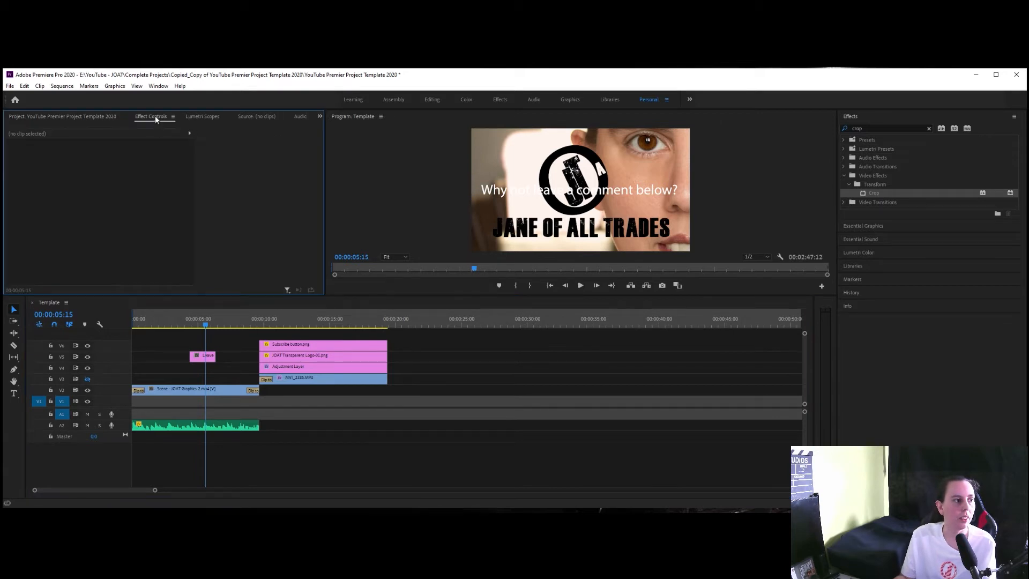
click(203, 357)
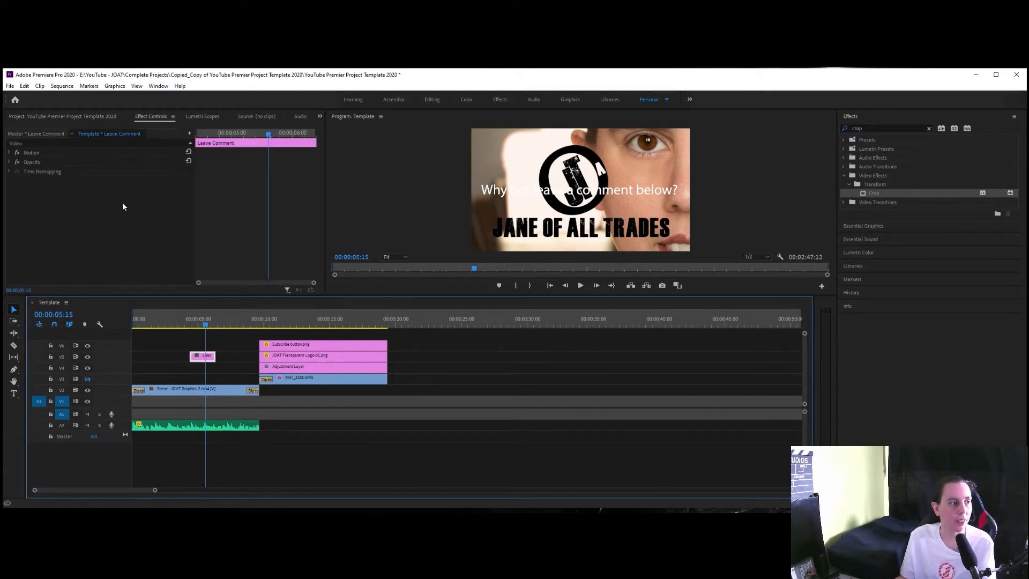
click(8, 162)
click(10, 153)
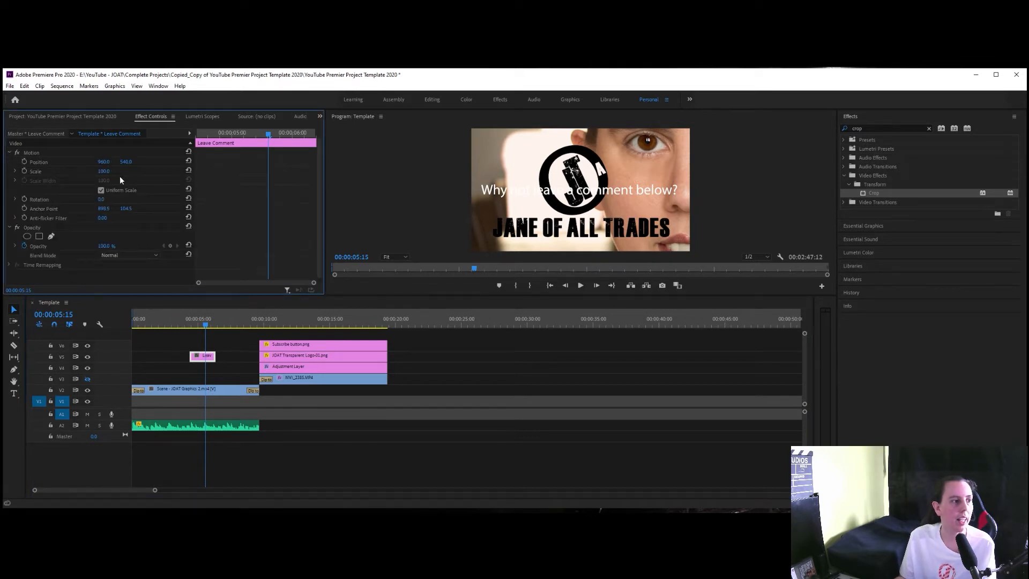
drag(105, 174, 130, 162)
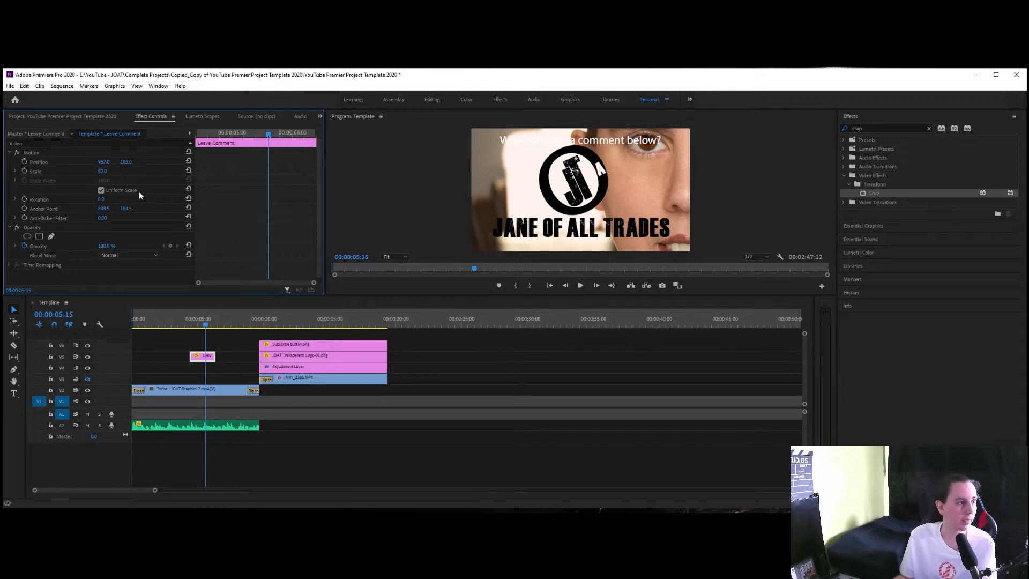
Step: Delete the Leave Comment title clip from track V5
click(66, 116)
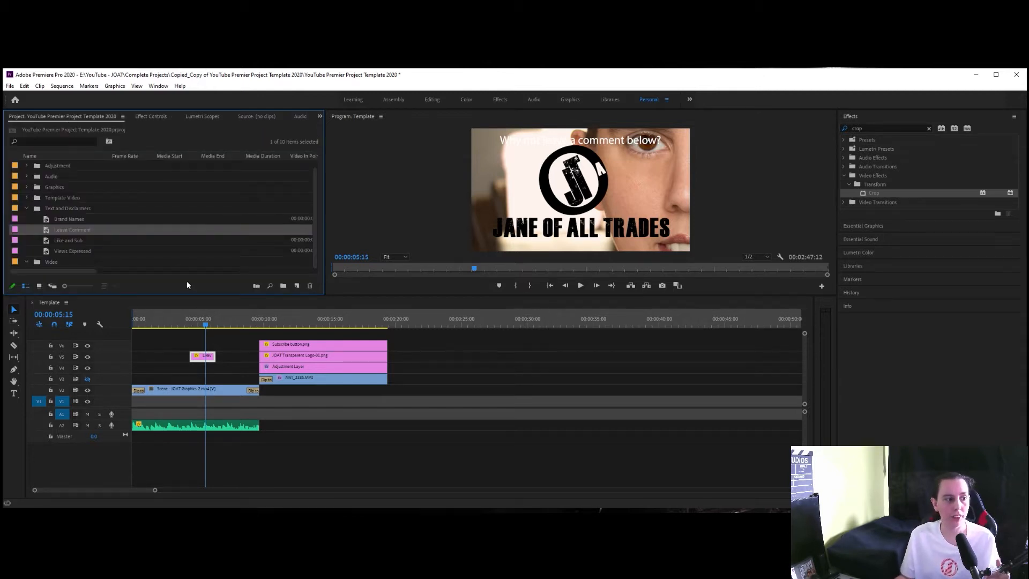
click(197, 361)
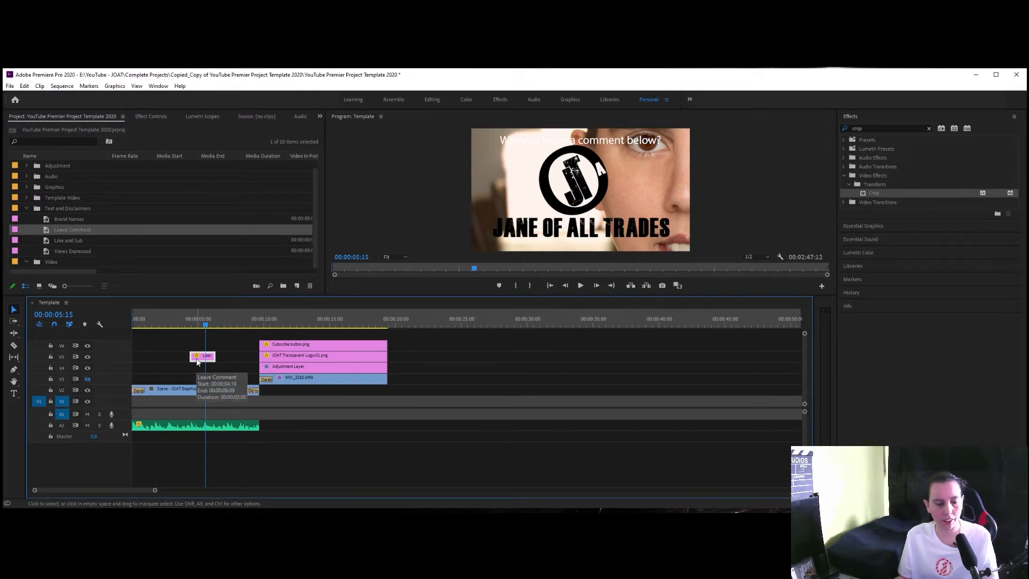
key(Delete)
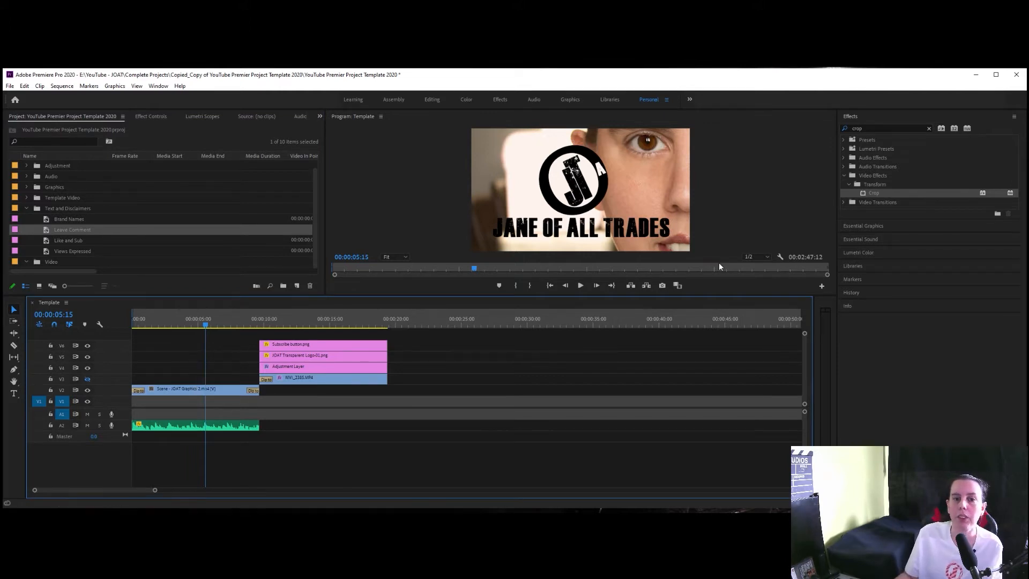
Step: Browse the Essential Graphics templates and add the Comic Caption template to track V5 above the intro clip
click(850, 225)
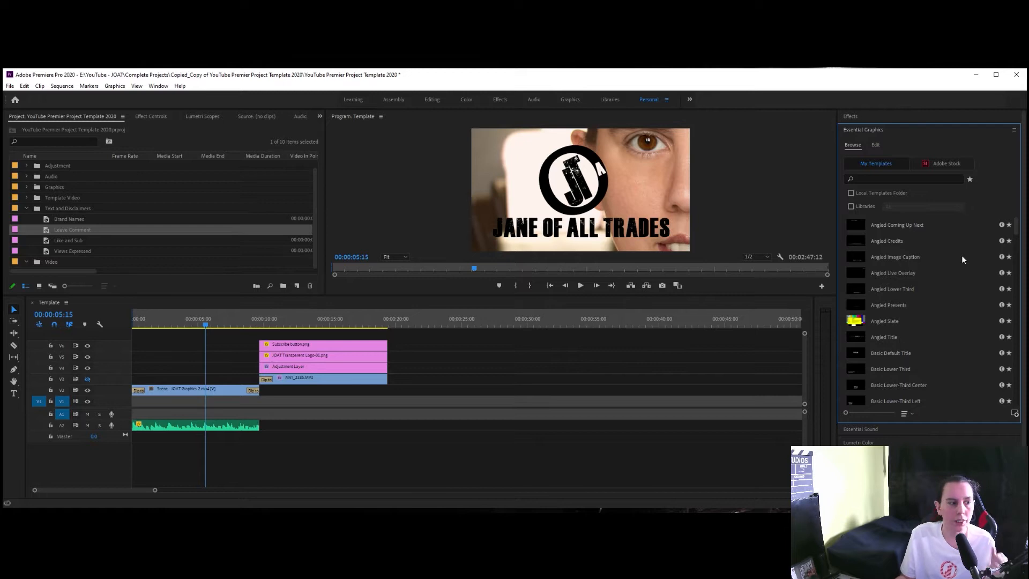
drag(1022, 228, 1018, 243)
scroll(1017, 243, up, 3)
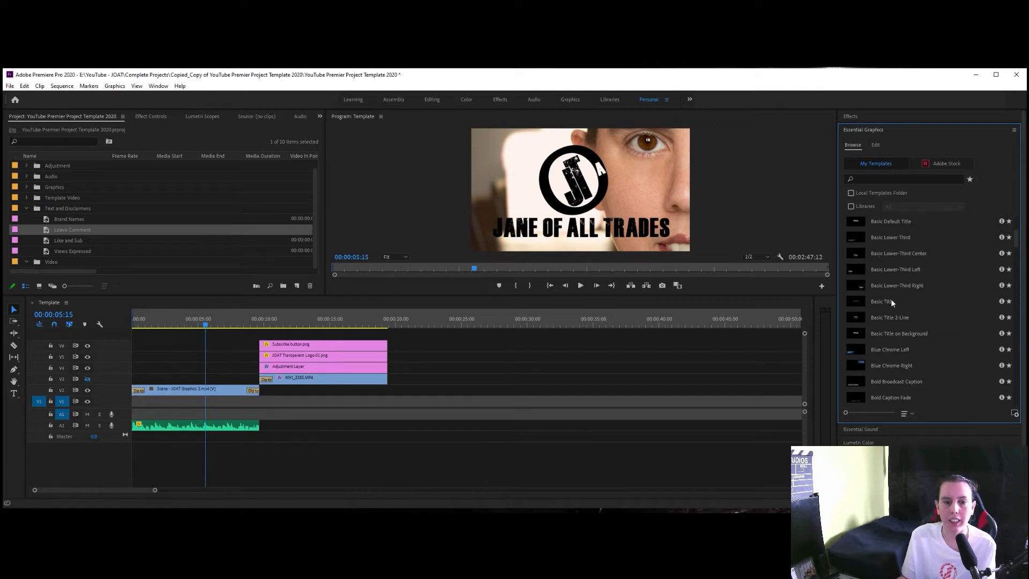
drag(1017, 242, 1018, 260)
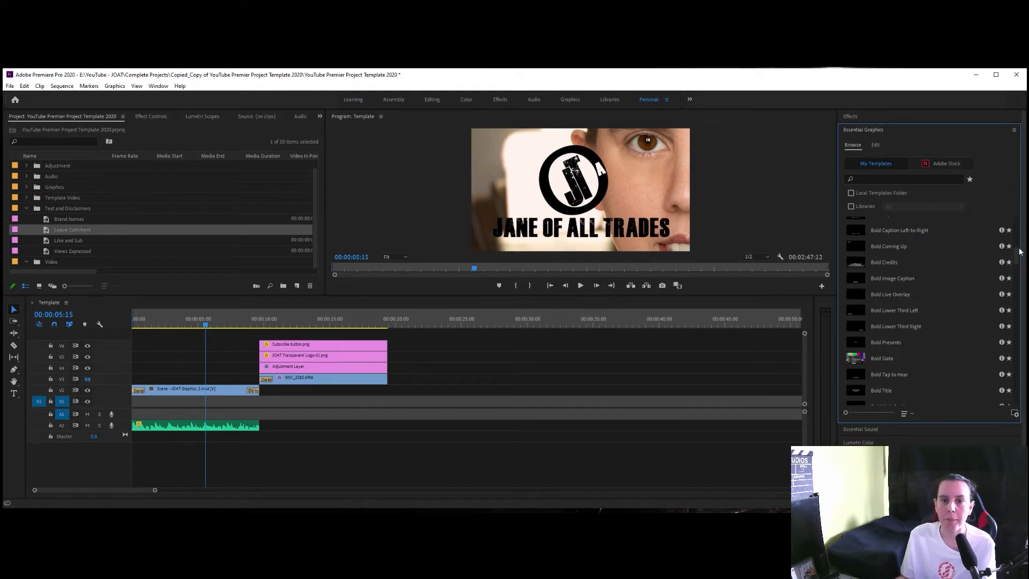
scroll(1018, 262, up, 5)
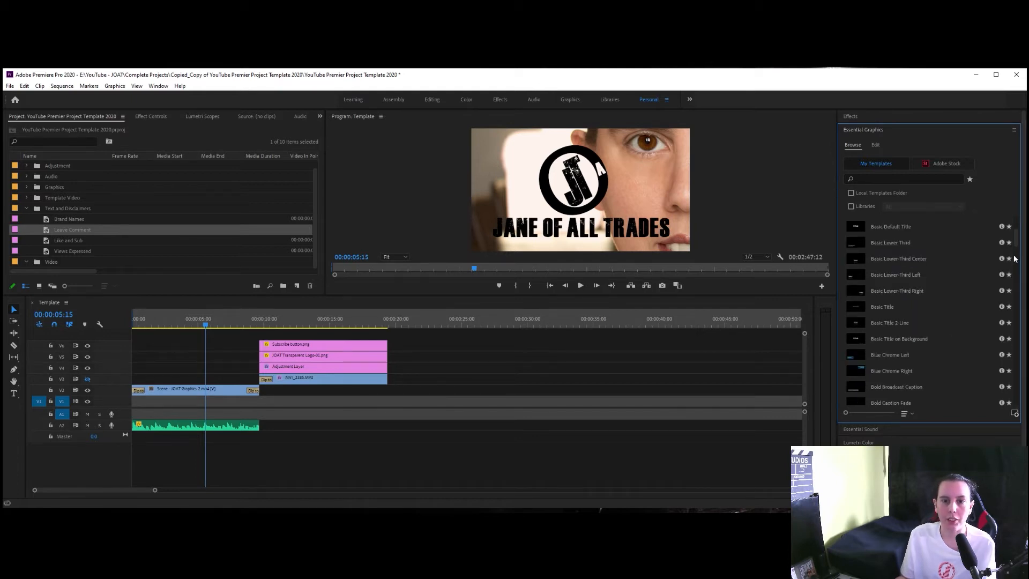
scroll(1016, 244, up, 4)
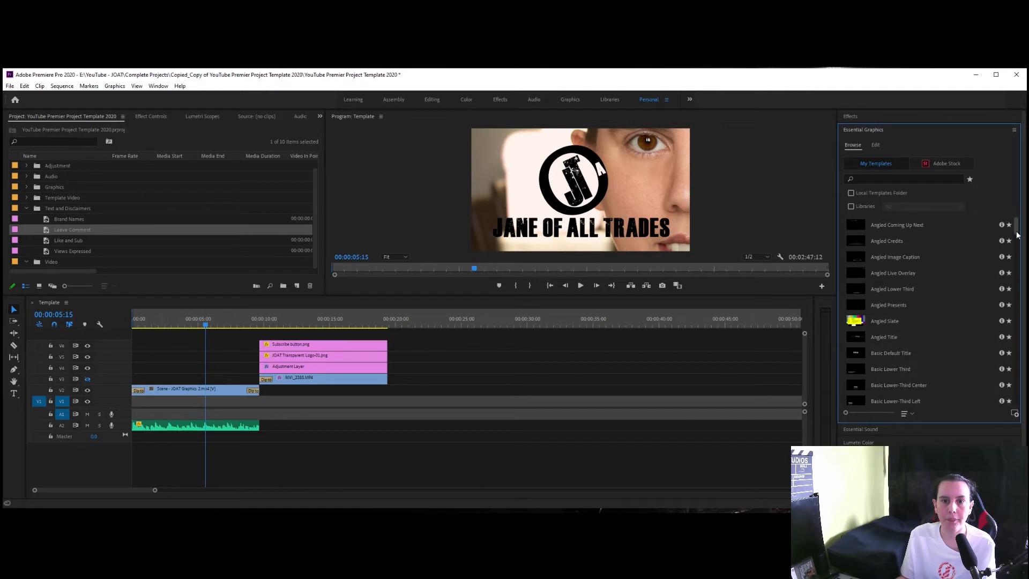
scroll(1018, 252, down, 7)
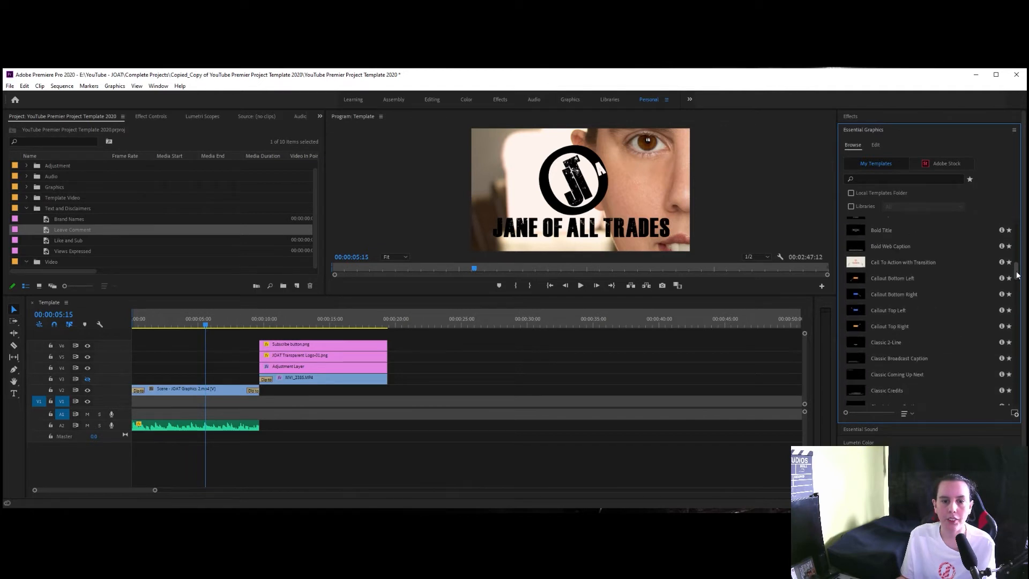
drag(1018, 277, 1018, 293)
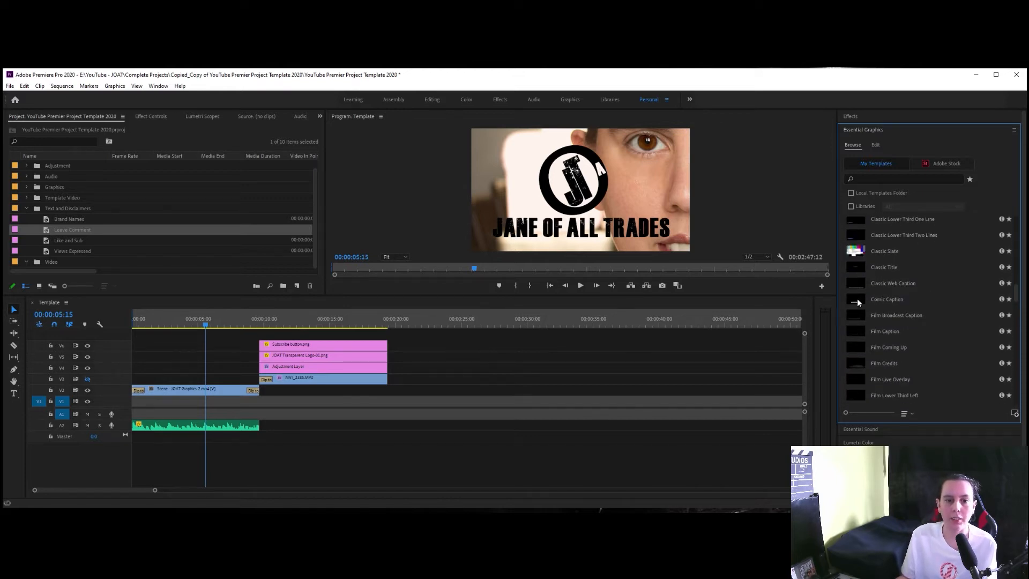
drag(860, 300, 181, 362)
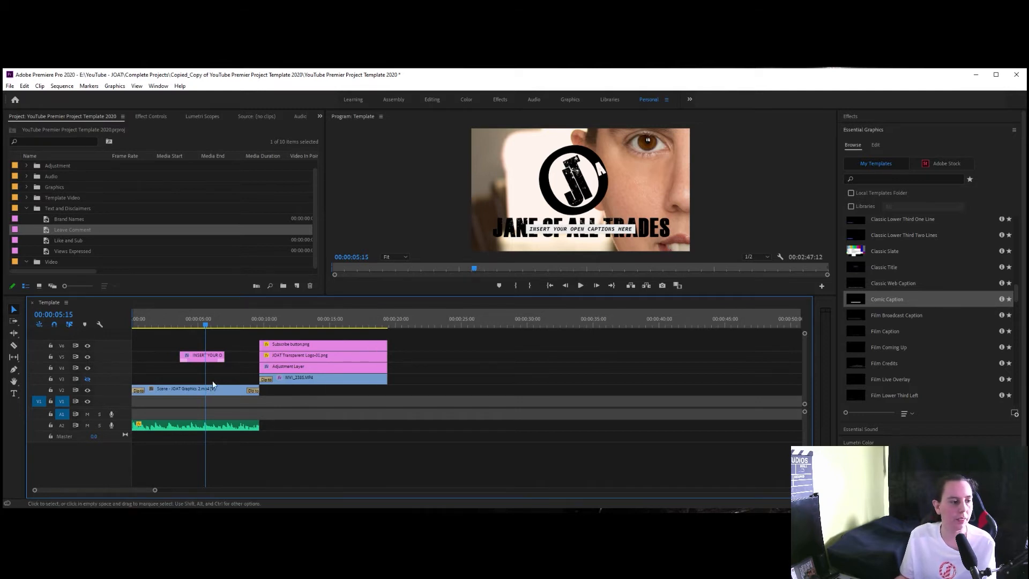
Step: Replace the caption graphic's placeholder text with "Jane Of All Trades"
click(203, 357)
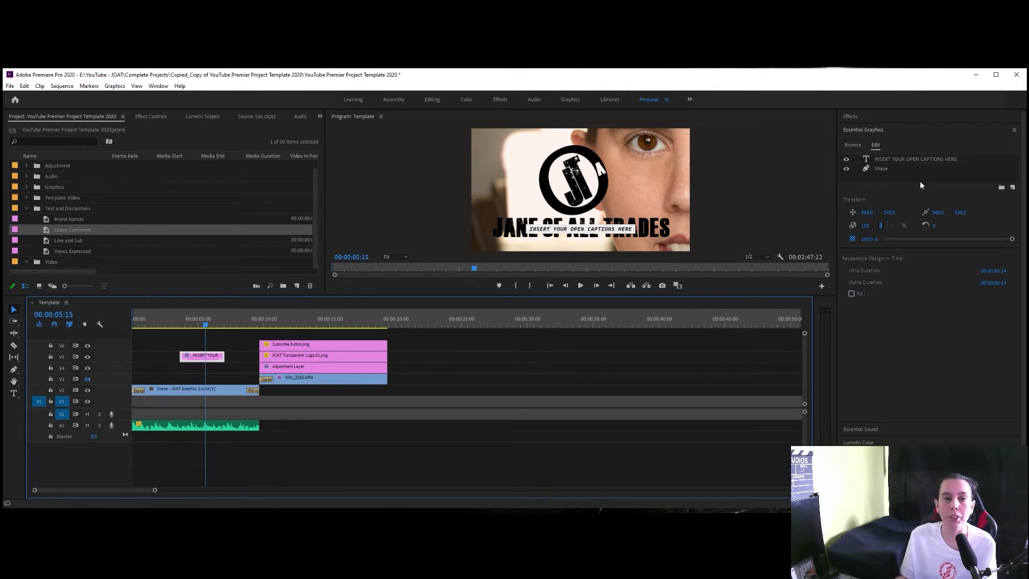
click(913, 159)
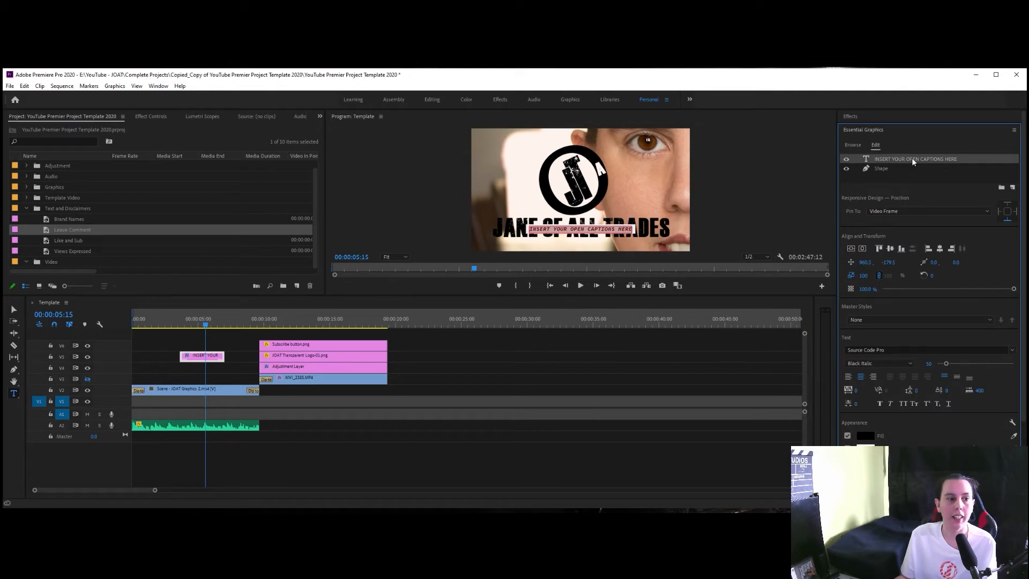
text(Jane)
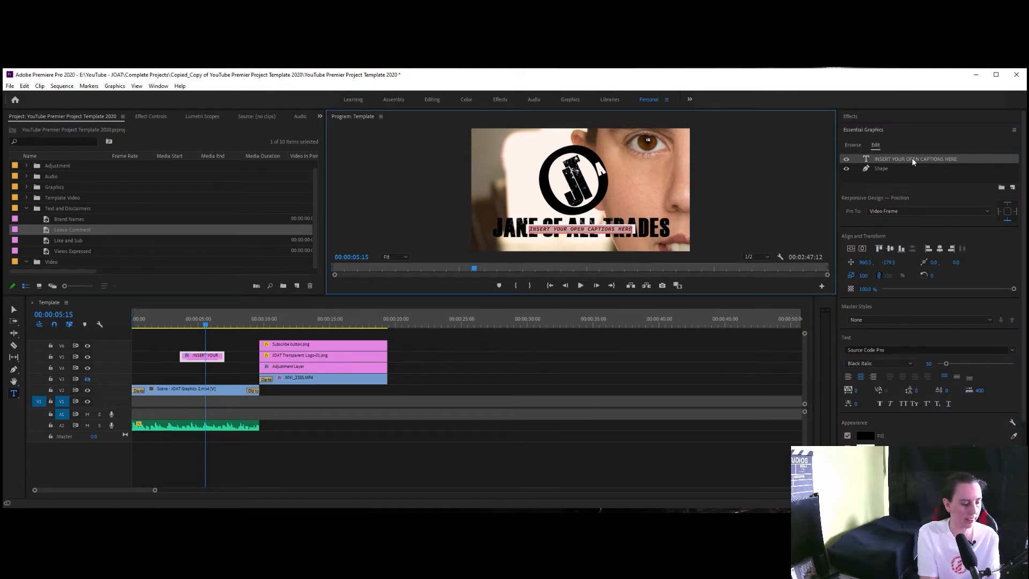
text( Of)
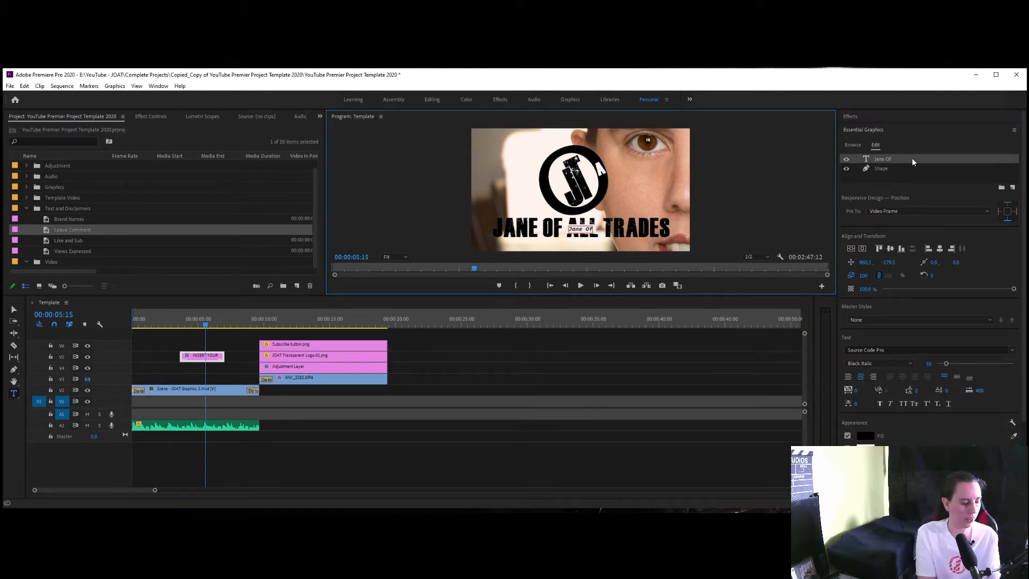
text( All Trades)
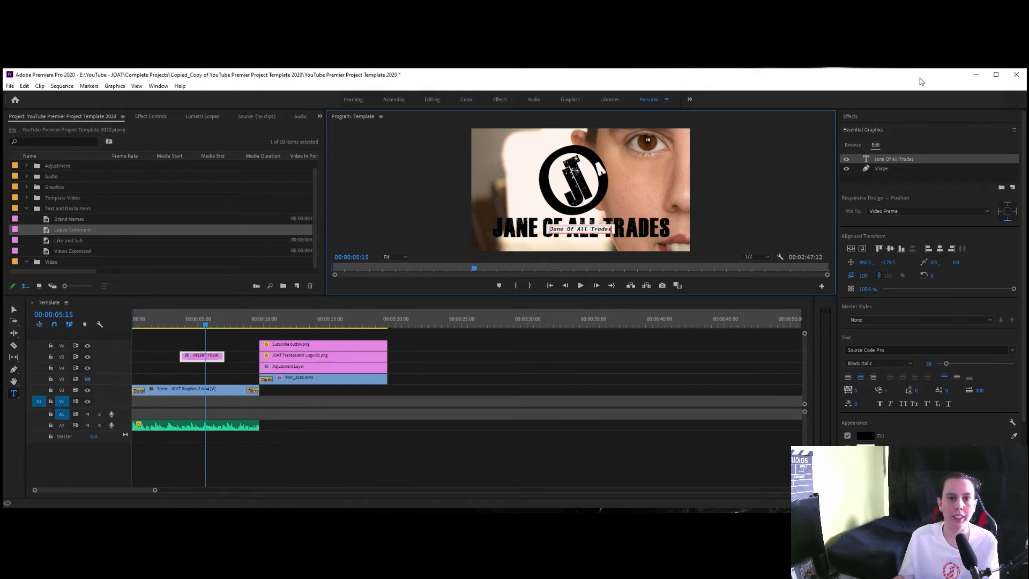
click(243, 370)
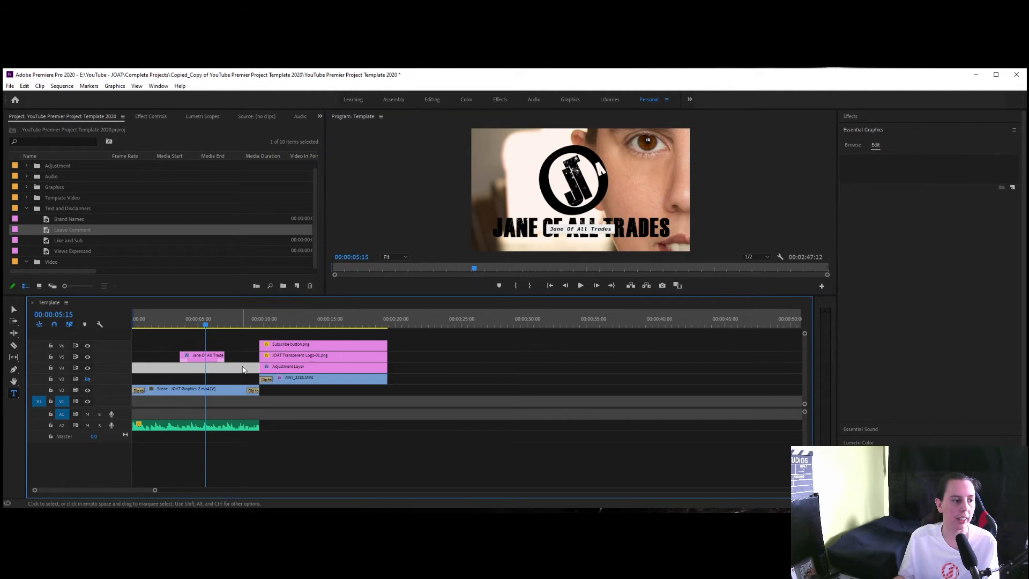
Step: Move the Jane Of All Trades caption graphic to the lower-left corner of the video frame and scale it down slightly
click(208, 358)
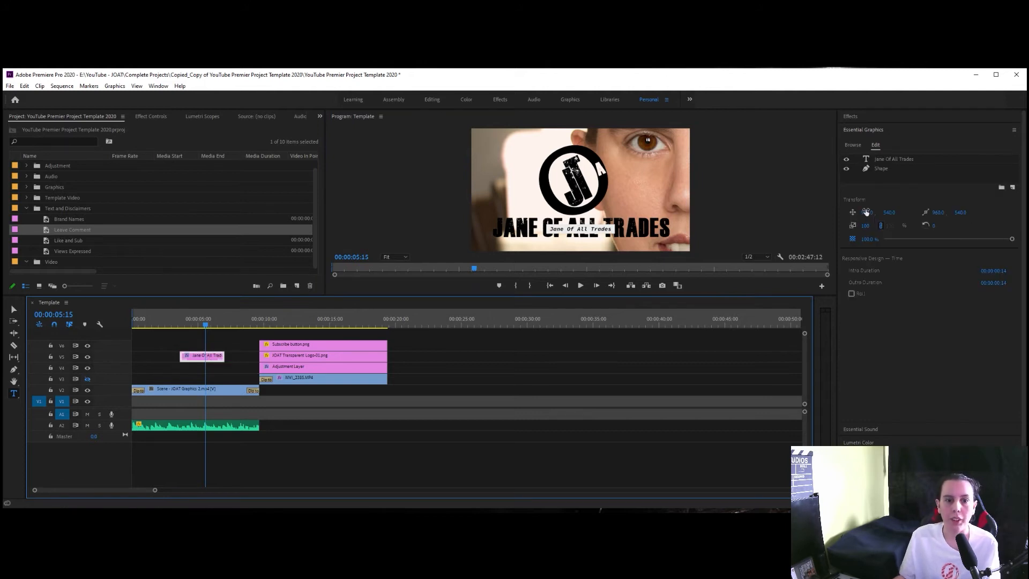
drag(867, 216, 614, 215)
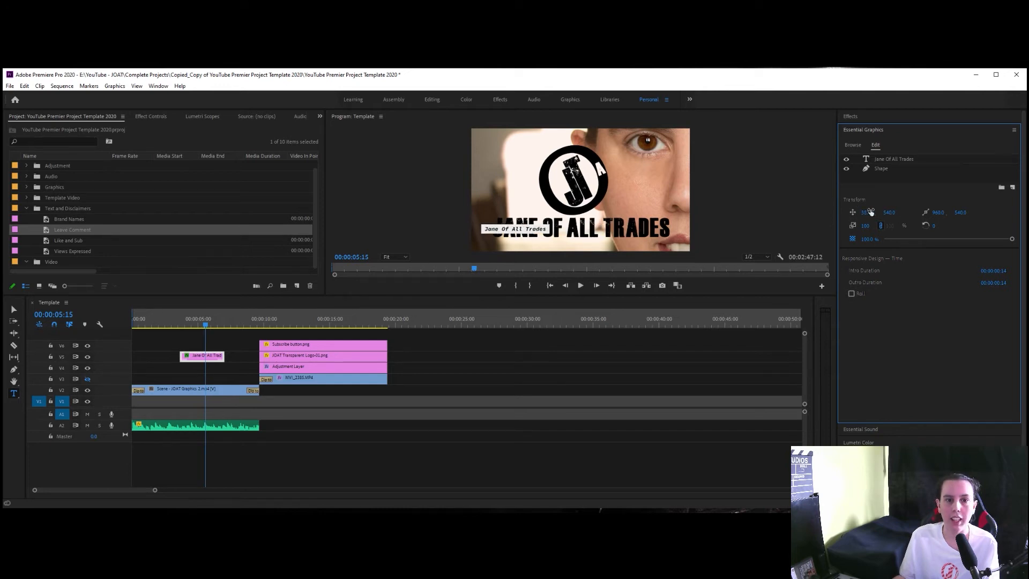
drag(894, 216, 969, 235)
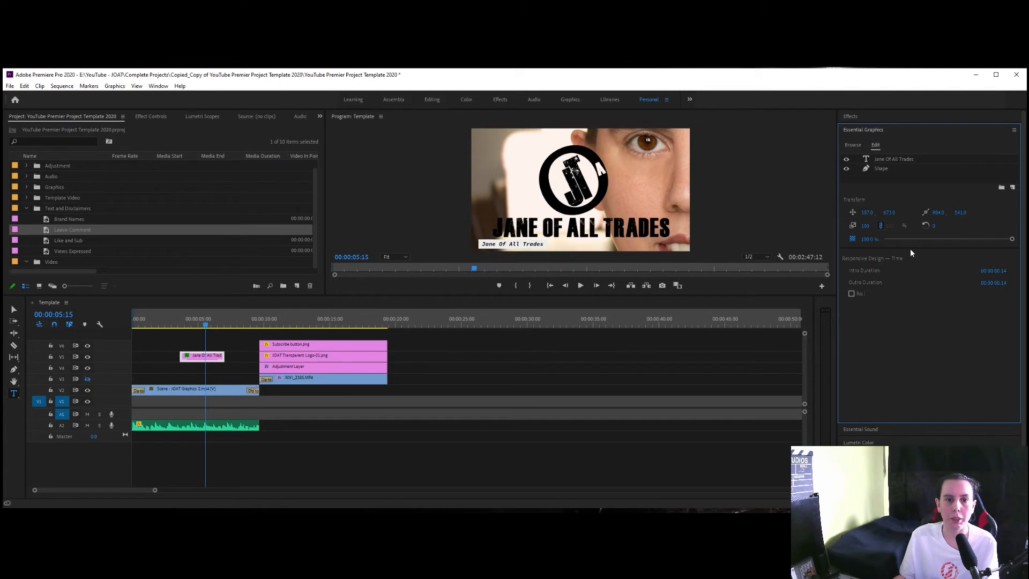
mouse_move(865, 226)
mouse_down()
mouse_move(822, 226)
mouse_move(846, 226)
mouse_up()
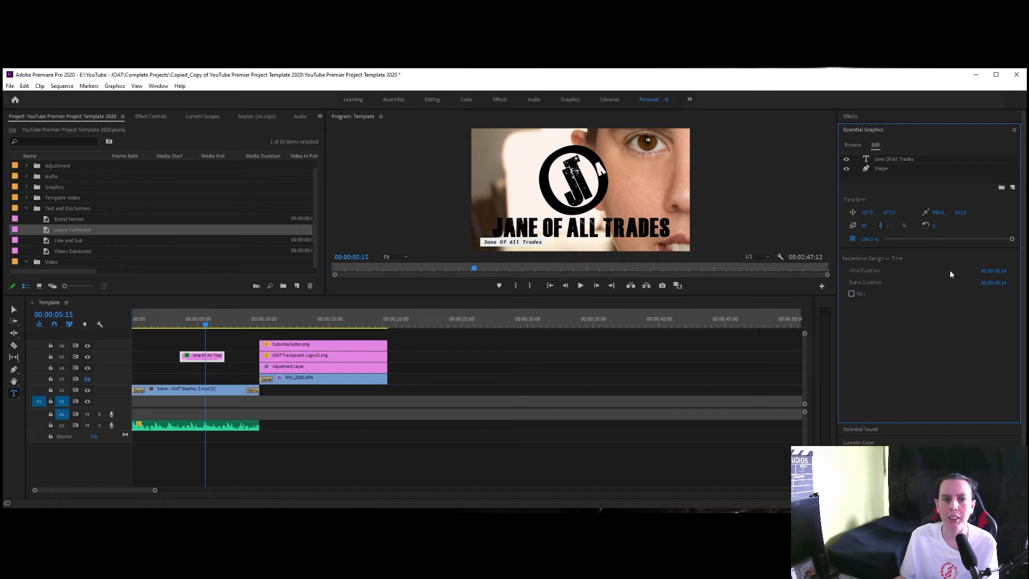
mouse_move(1013, 241)
mouse_down()
mouse_move(864, 249)
mouse_move(1024, 251)
mouse_up()
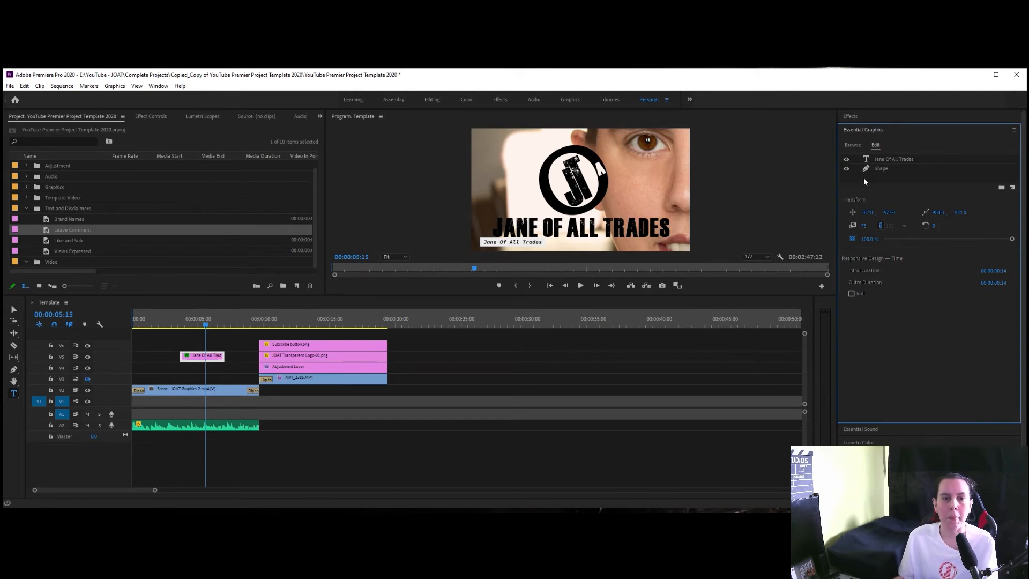
Step: Hide the Shape layer behind the caption text so only the lettering is displayed
click(847, 169)
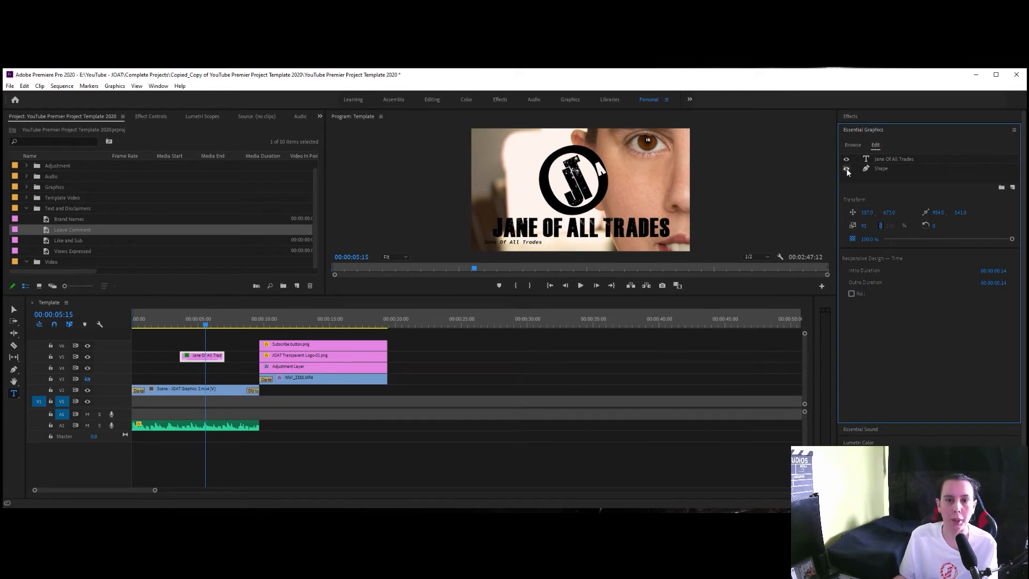
click(847, 169)
click(1012, 188)
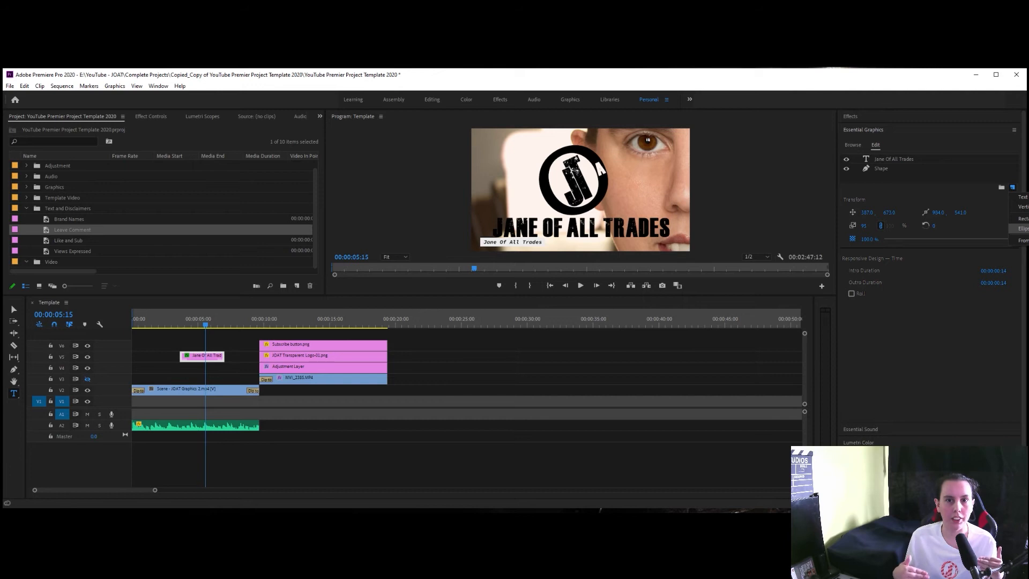
click(847, 170)
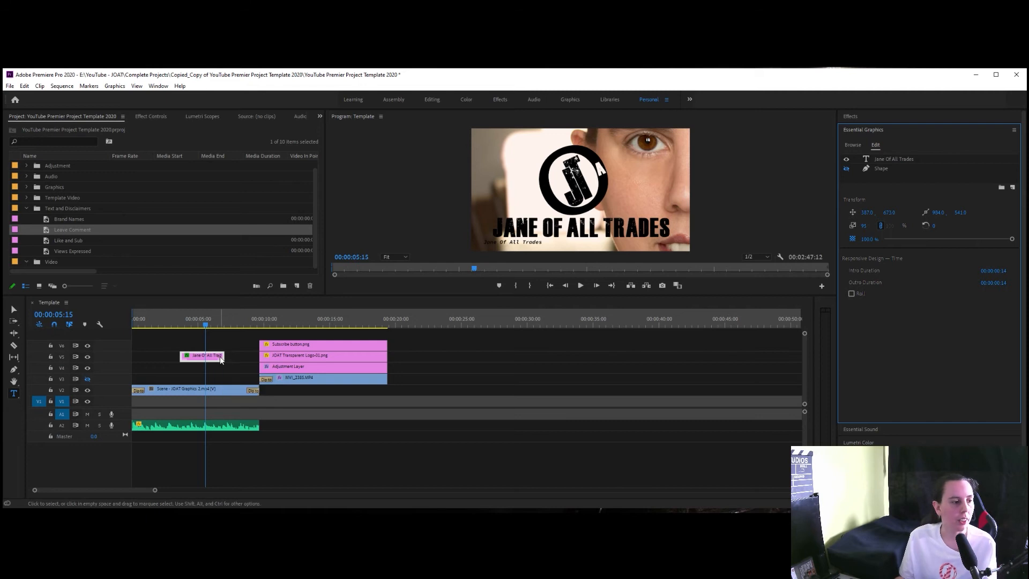
Step: Extend both ends of the caption clip on V5 to span the full length of the intro clip
drag(220, 357, 259, 358)
drag(182, 356, 133, 357)
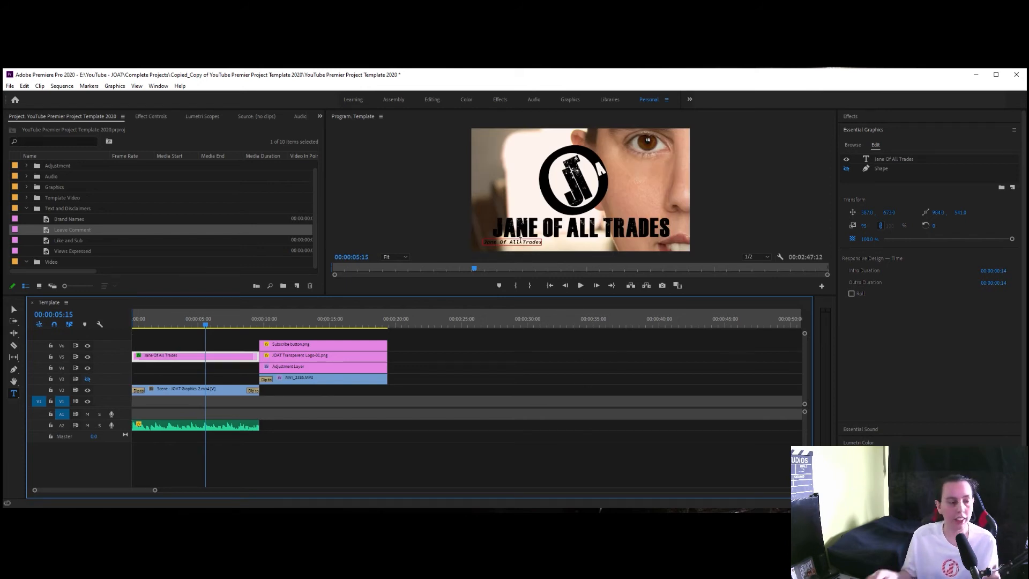
Step: Move the caption clip to about 20 seconds on V5, past the end-screen clips, and paste a copy shortly after it on the same track
drag(229, 357, 444, 357)
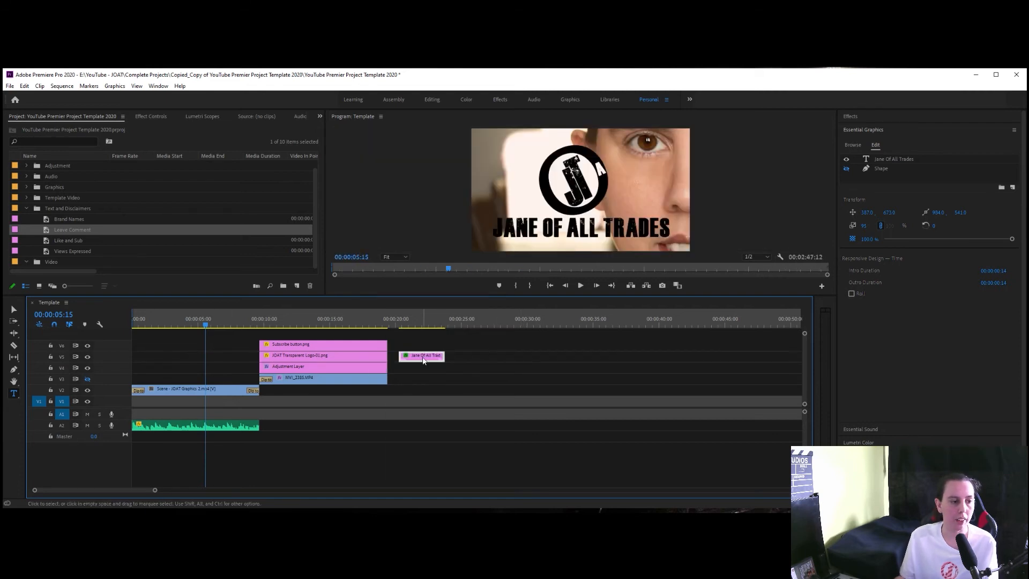
click(456, 325)
key(ctrl+v)
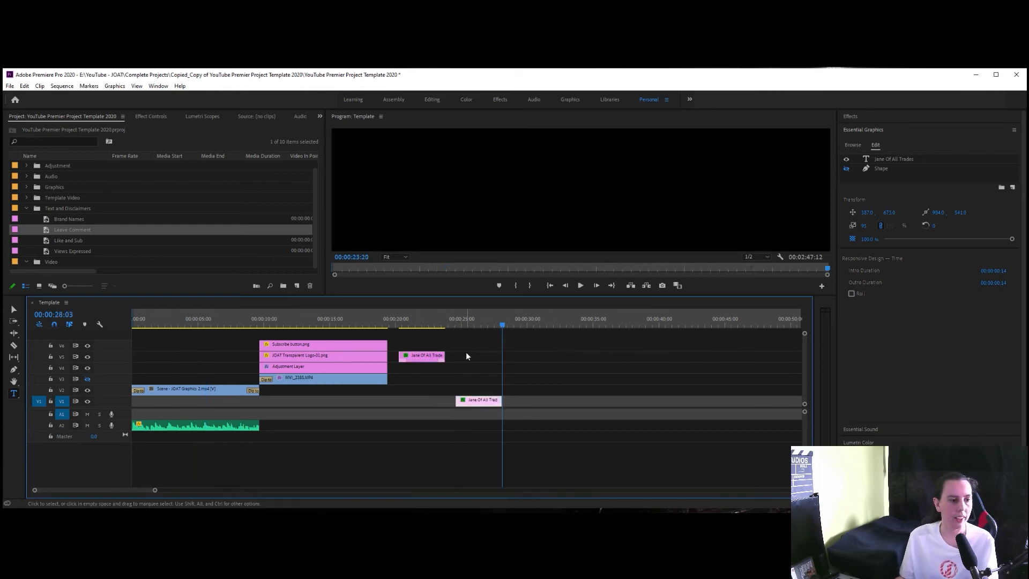
drag(477, 400, 476, 360)
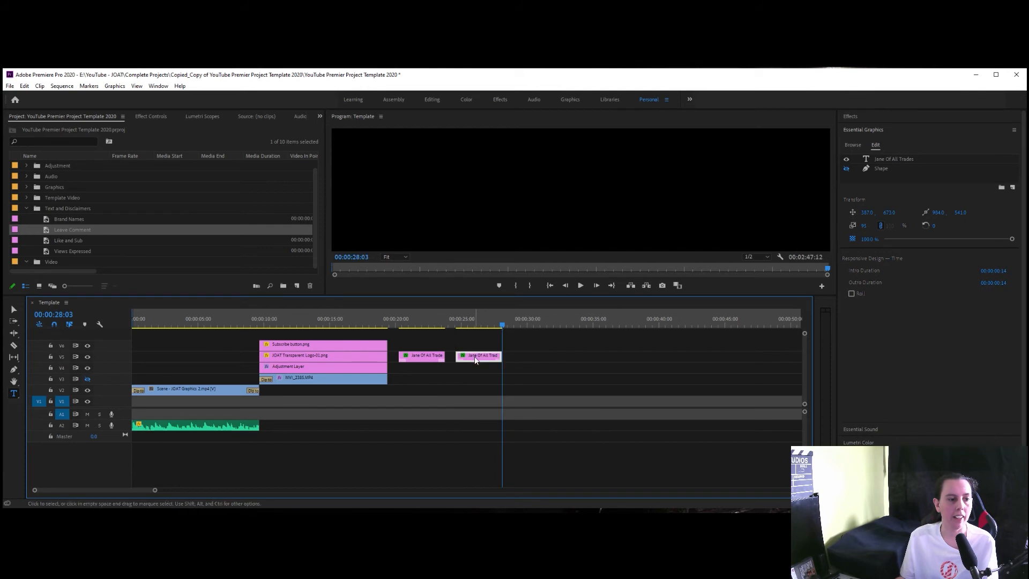
Step: Move the second caption clip on V5 back over the intro clip and display the frame at 00:00:06:10
click(478, 324)
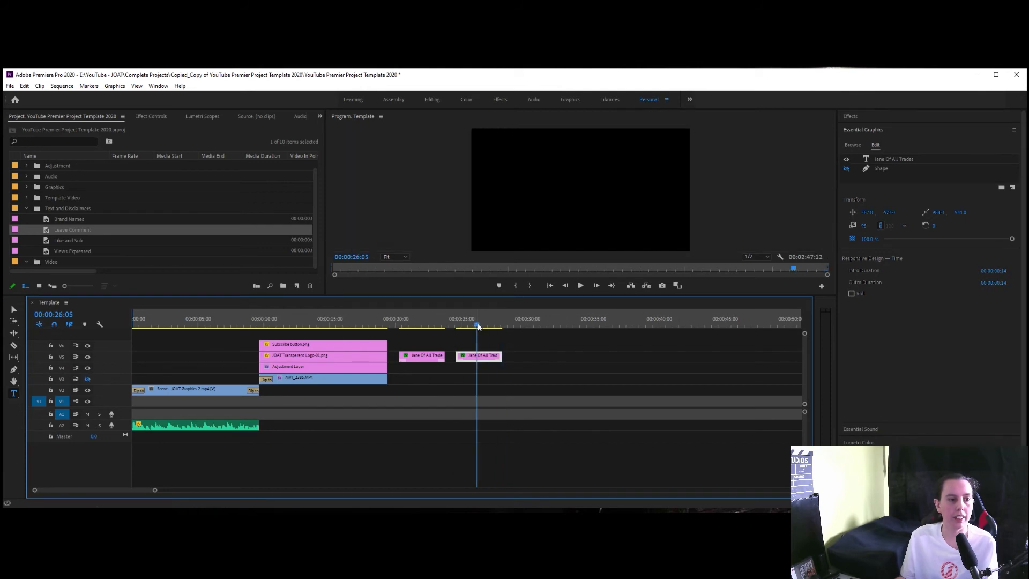
drag(478, 324, 468, 324)
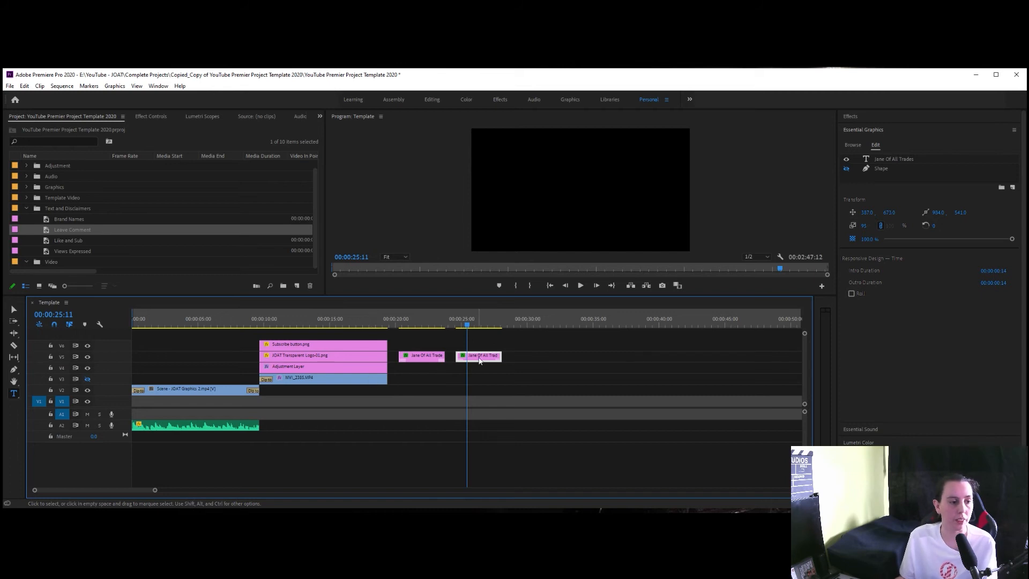
drag(481, 358, 211, 358)
drag(429, 325, 217, 323)
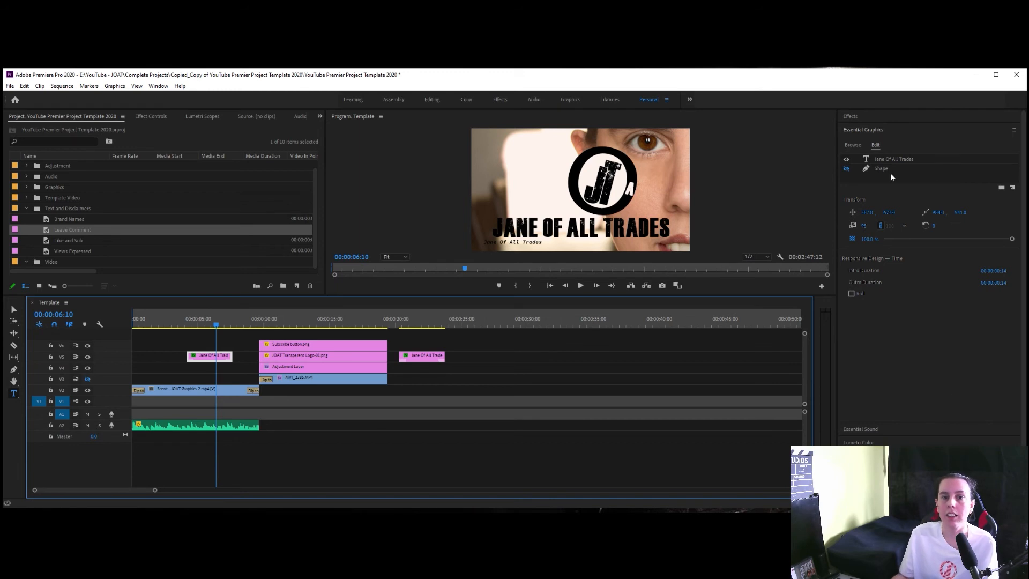
Step: Replace the caption over the intro clip with the Classic Title template on V5, moving the caption to V4 at about 23 seconds
click(854, 145)
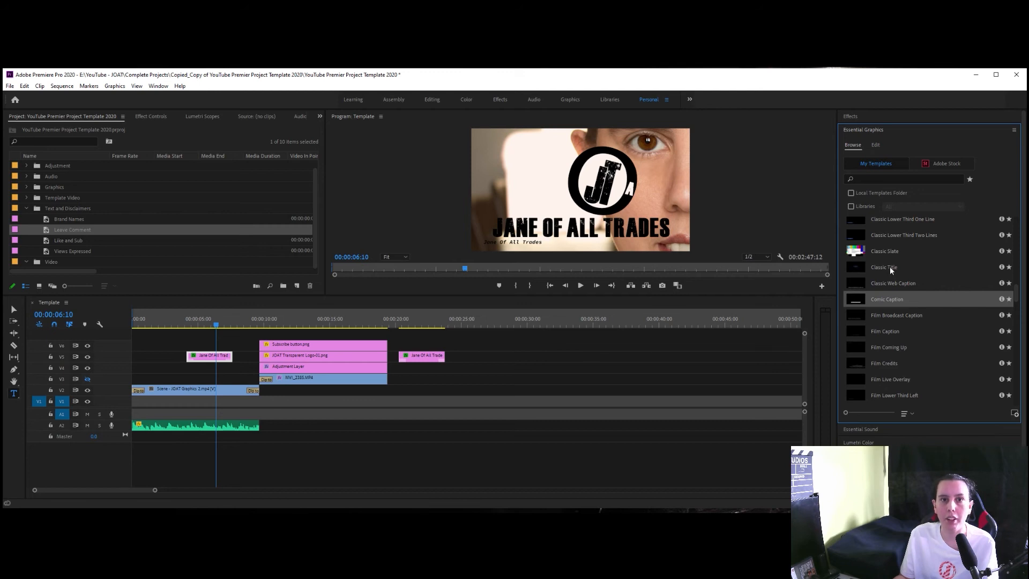
drag(886, 271, 646, 346)
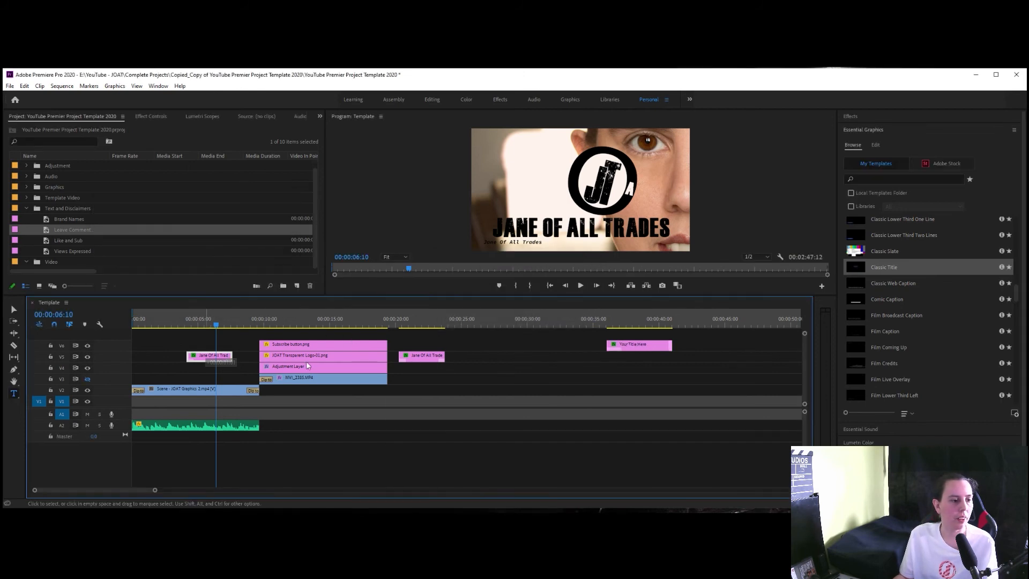
drag(306, 366, 452, 368)
drag(632, 346, 205, 326)
click(207, 326)
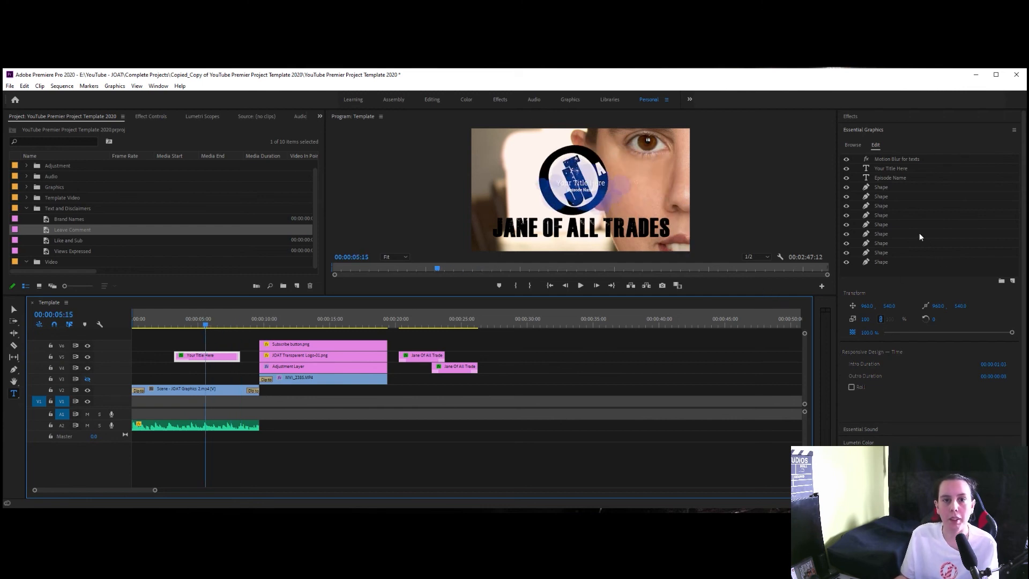